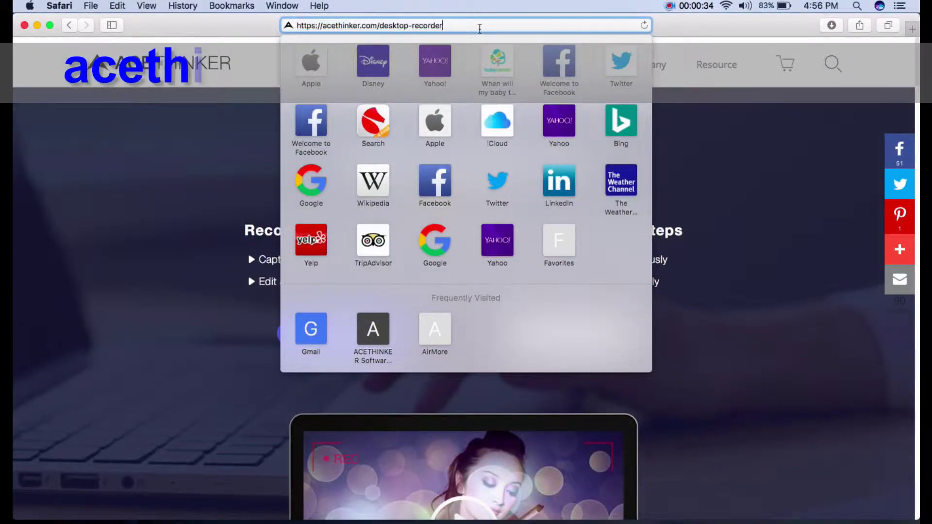
# Go to acethinker.com/desktop-recorder and download the Mac installer screen-grabber-pro.pkg
pyautogui.press('Return')
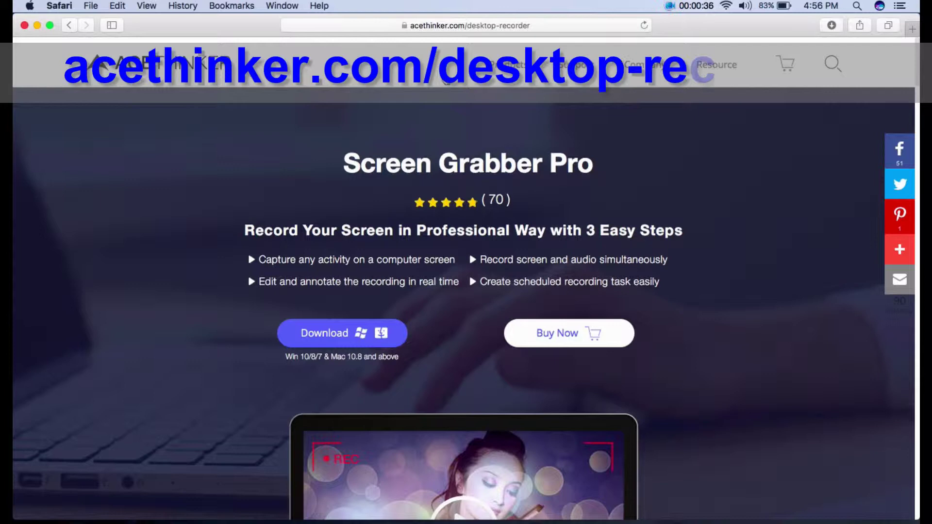
pyautogui.click(508, 24)
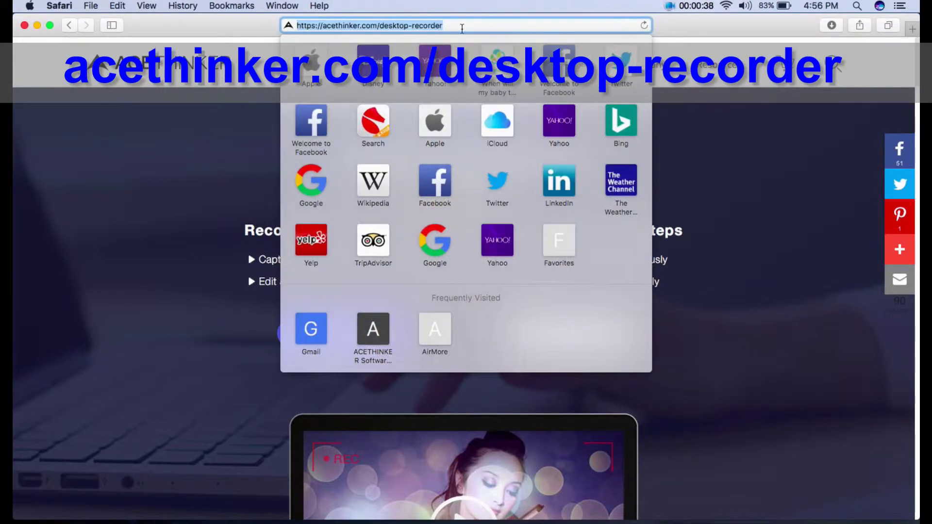
pyautogui.click(461, 29)
pyautogui.moveTo(460, 29); pyautogui.dragTo(296, 27)
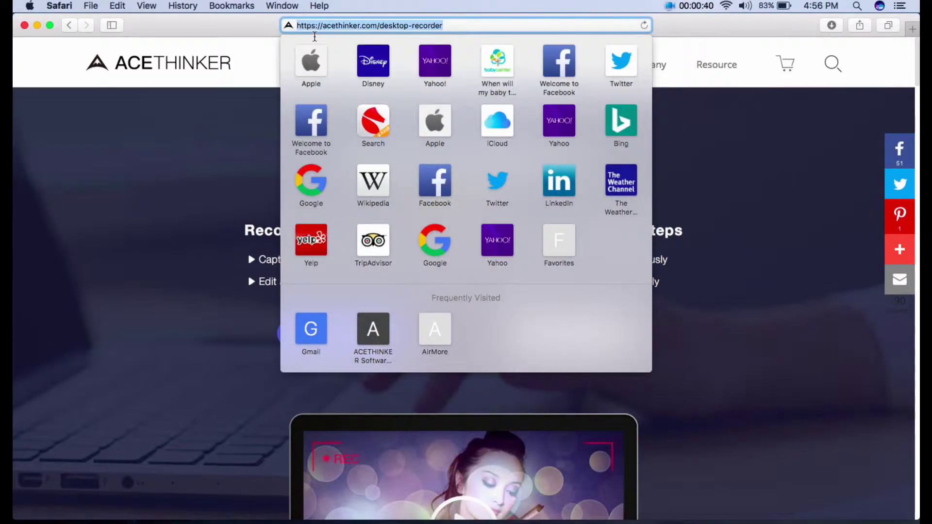
pyautogui.click(272, 56)
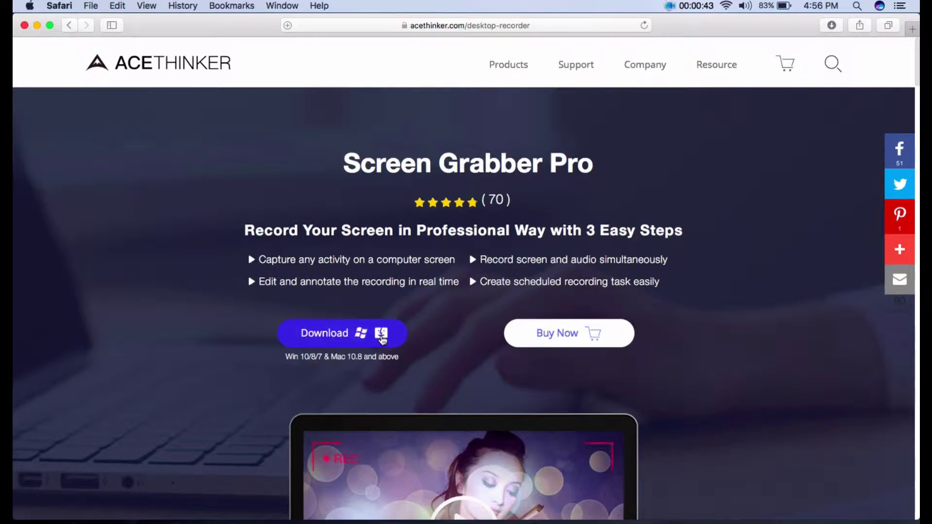
pyautogui.click(381, 337)
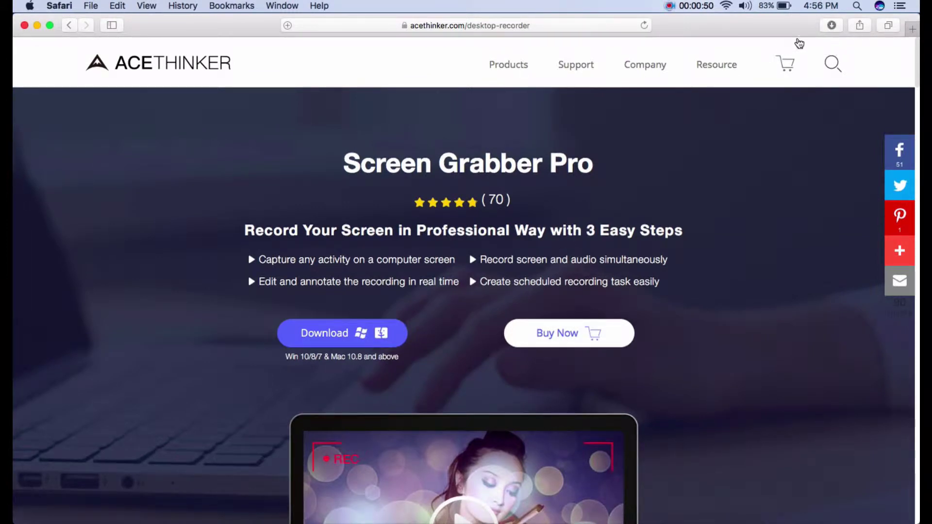
# Run screen-grabber-pro.pkg from Downloads, accept the license, and keep Macintosh HD as the destination
pyautogui.click(831, 26)
pyautogui.doubleClick(823, 79)
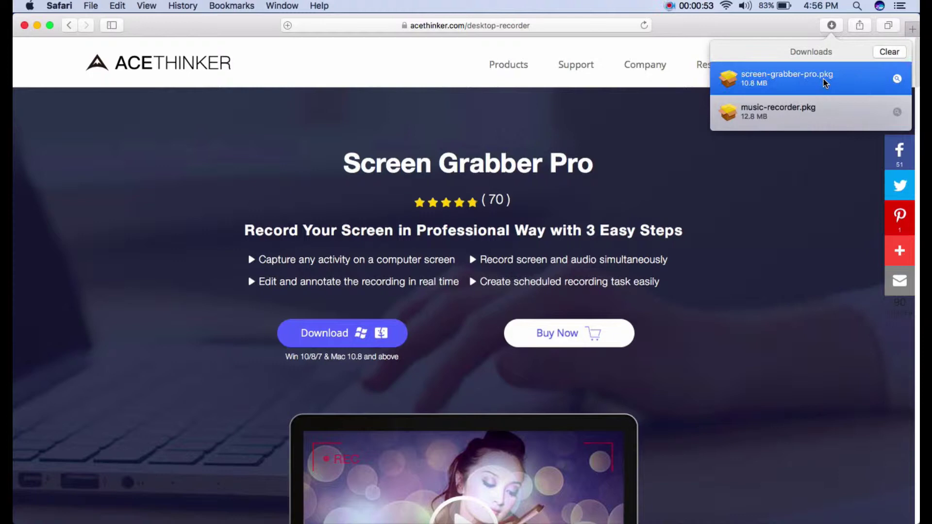
pyautogui.click(625, 367)
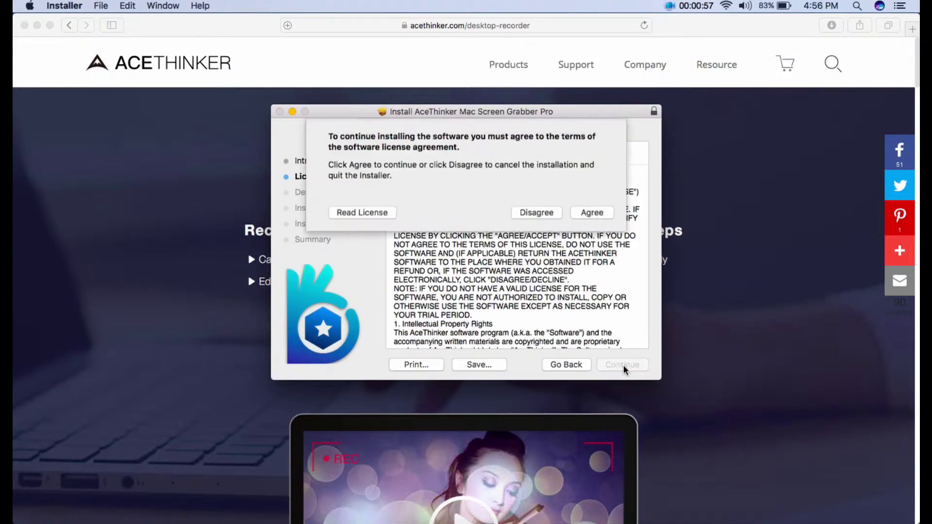
pyautogui.click(592, 191)
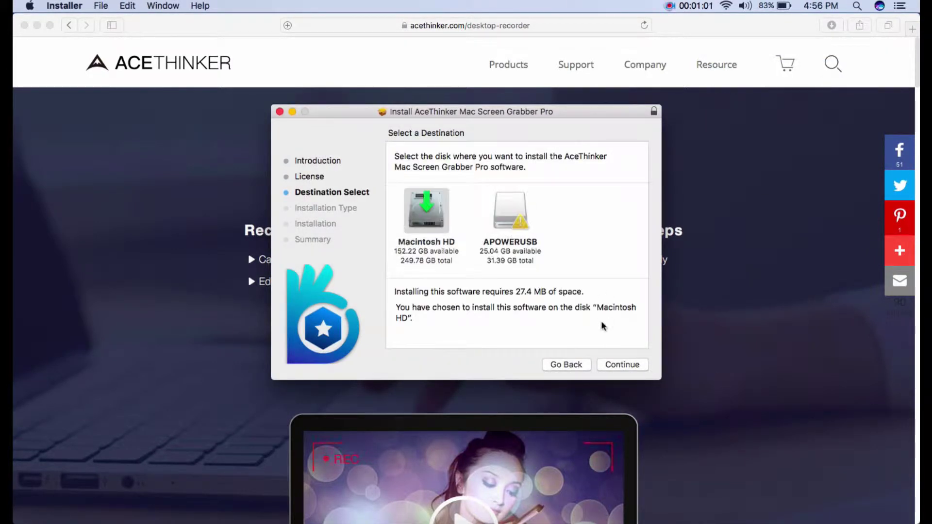
pyautogui.click(617, 364)
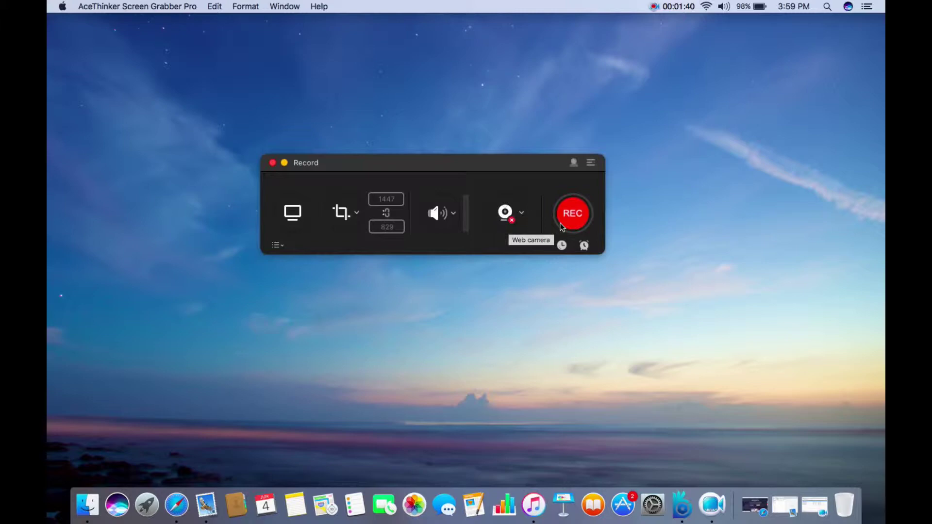
pyautogui.click(590, 165)
pyautogui.click(534, 187)
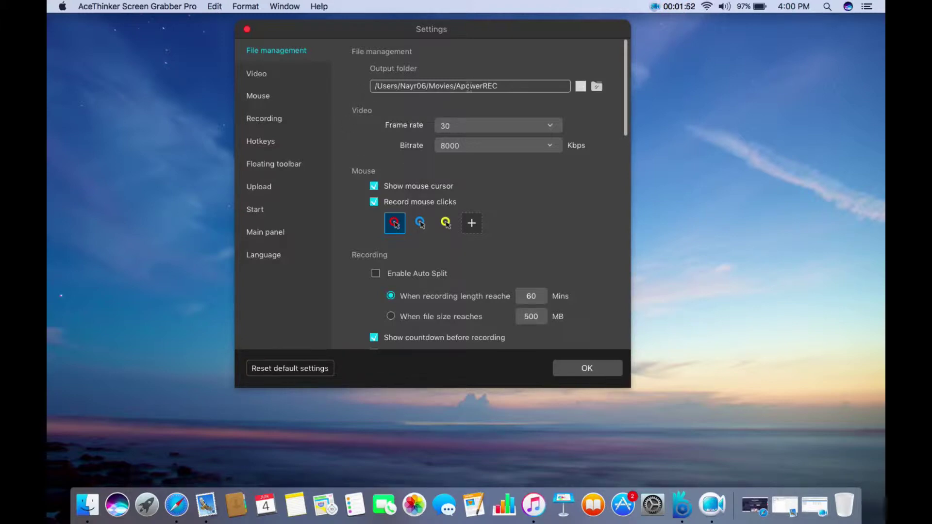
pyautogui.scroll(-1, 486, 155)
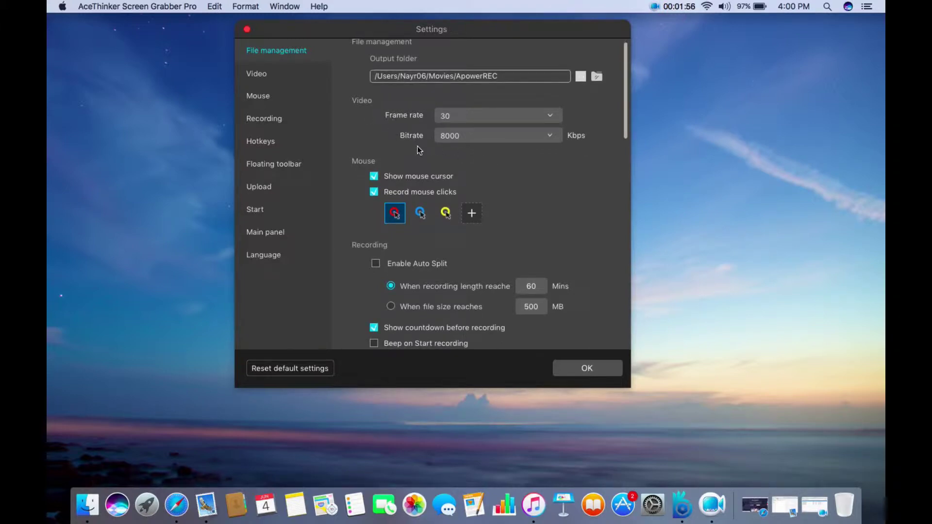
pyautogui.scroll(-5, 485, 189)
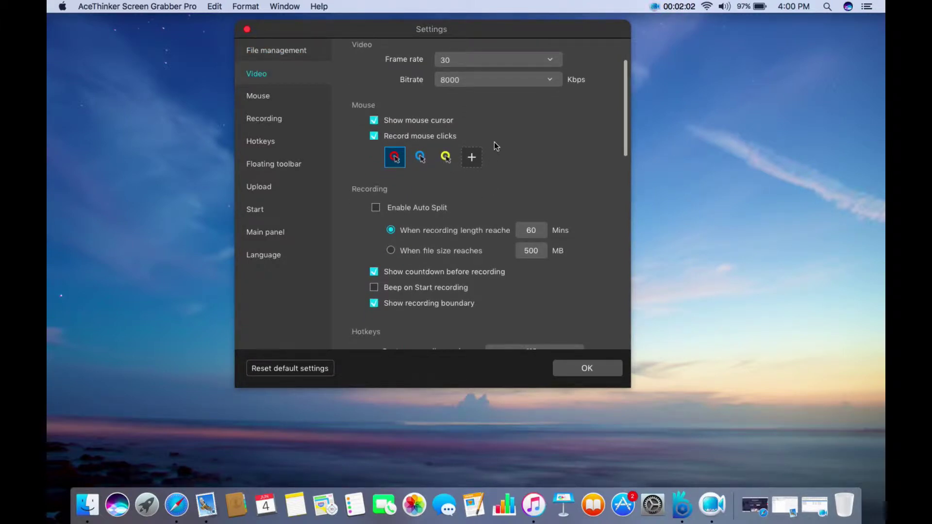
pyautogui.scroll(-8, 494, 142)
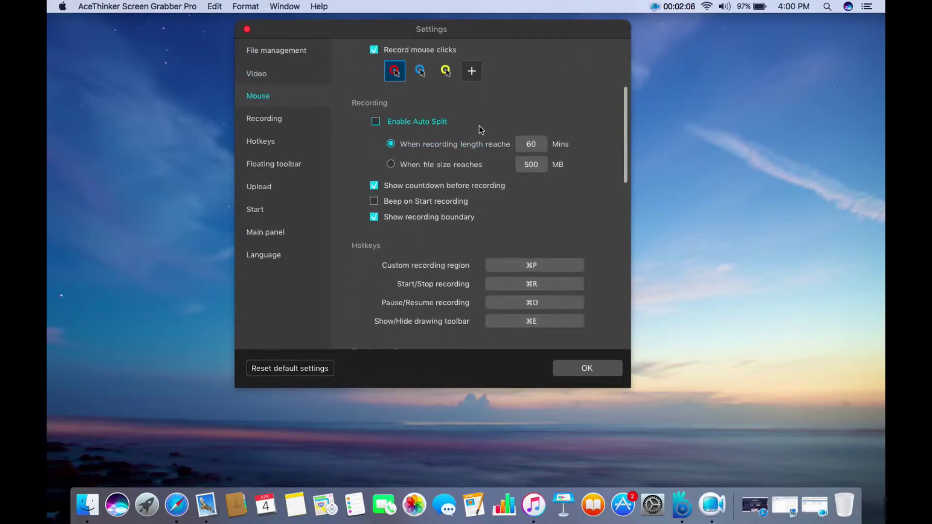
pyautogui.scroll(-10, 504, 213)
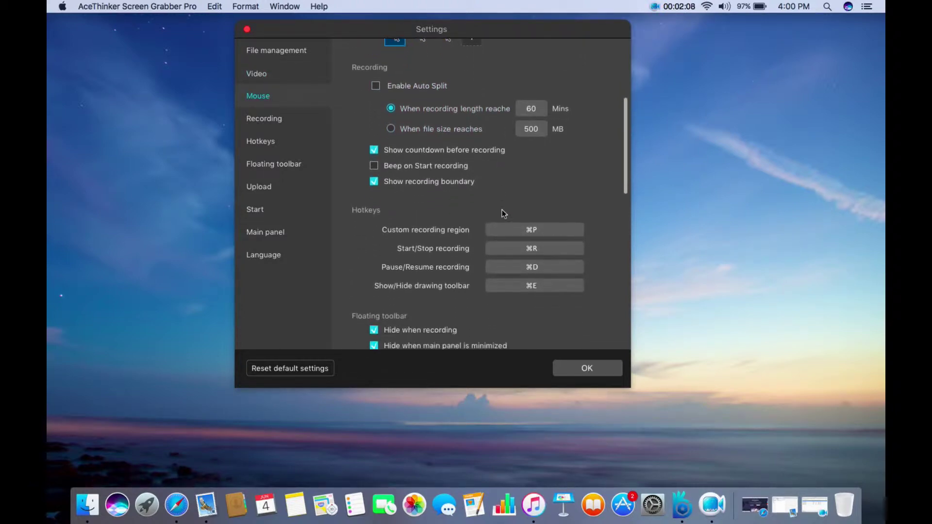
pyautogui.scroll(-3, 504, 214)
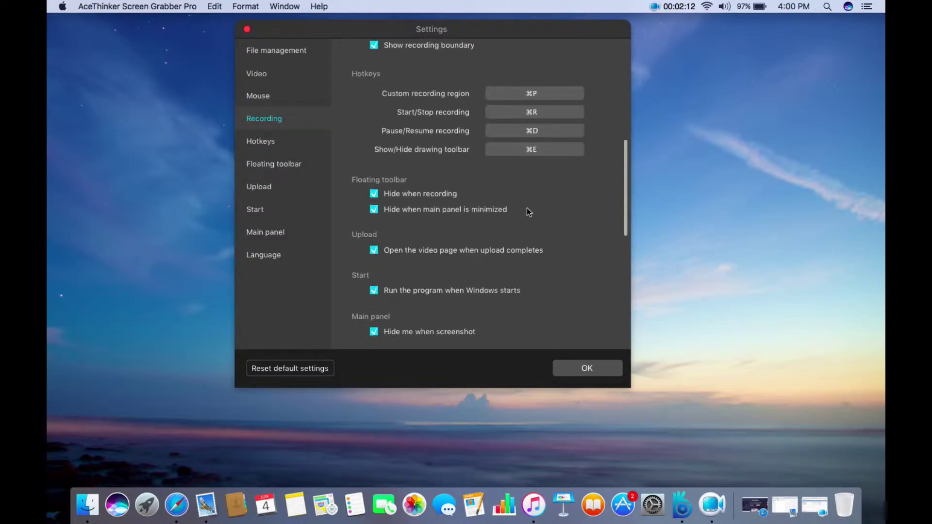
pyautogui.scroll(-6, 527, 209)
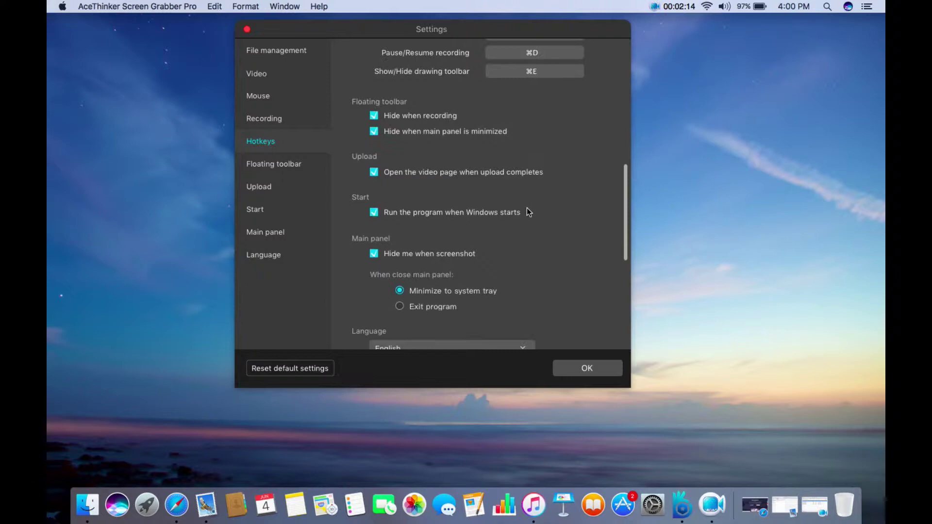
pyautogui.scroll(-9, 527, 212)
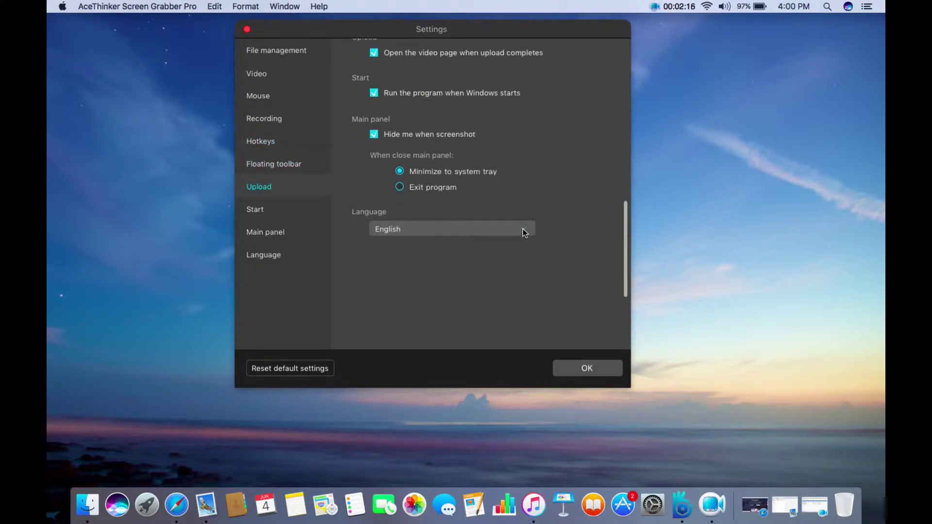
pyautogui.click(521, 234)
pyautogui.click(570, 227)
# Record the full screen while the basketball video plays, saving 20190604_161342.mp4
pyautogui.click(587, 367)
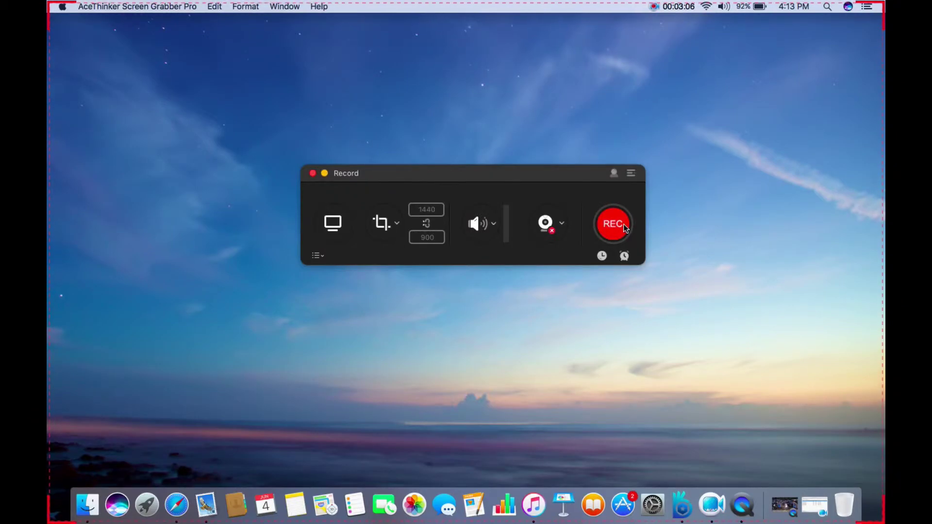
pyautogui.click(619, 226)
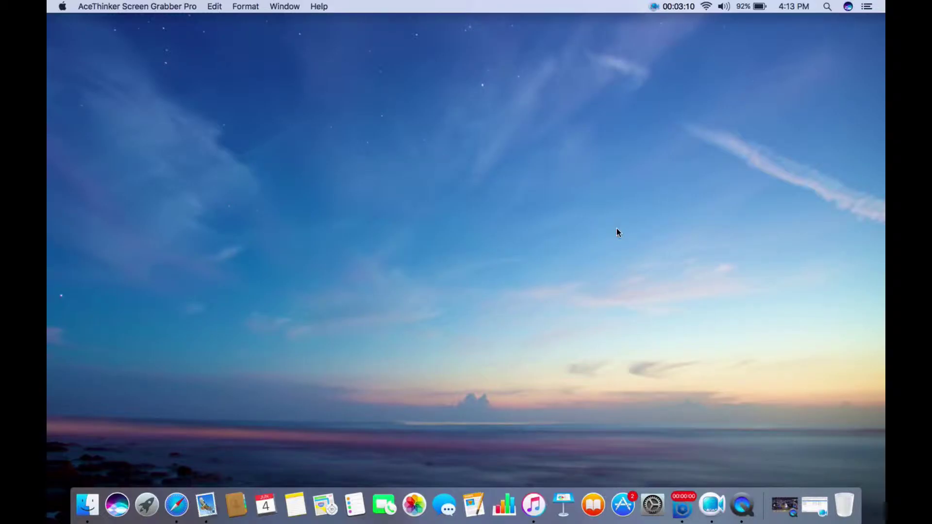
pyautogui.click(785, 505)
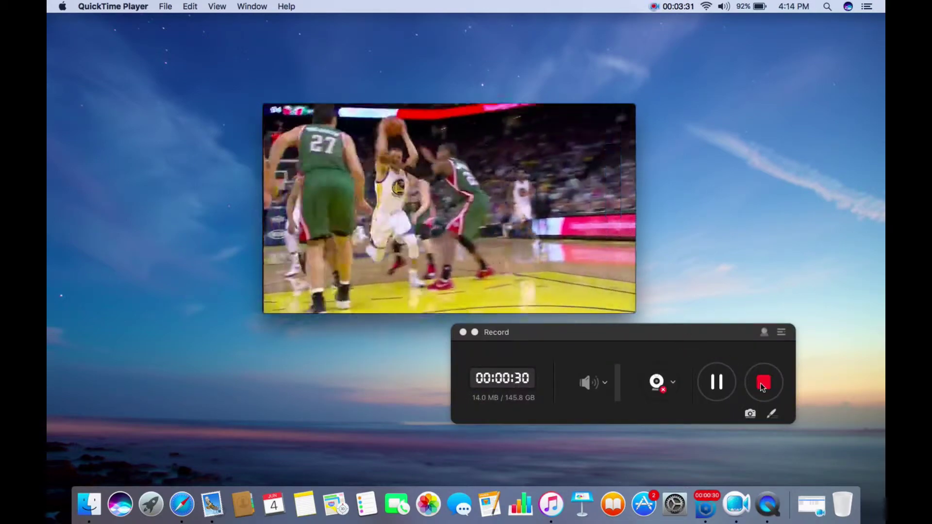
pyautogui.click(763, 383)
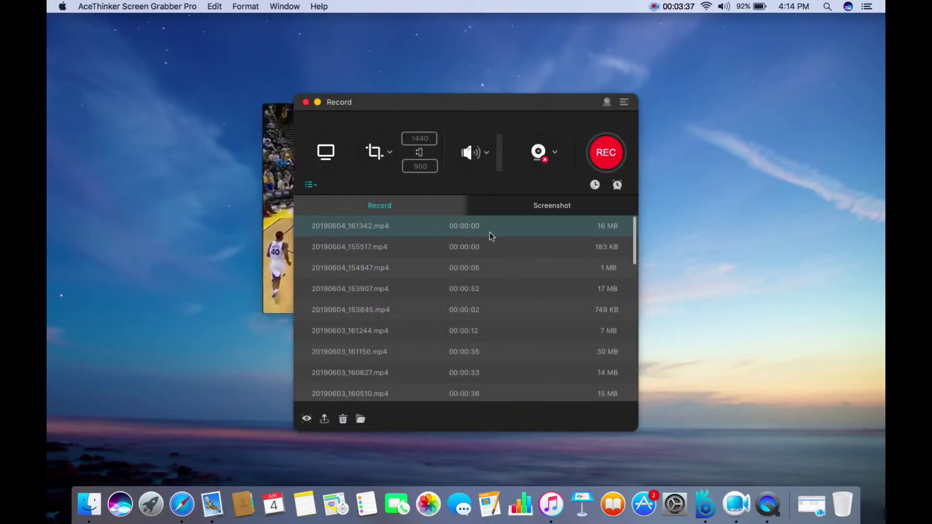
# Open 20190604_161342.mp4 in QuickTime, play it, and scrub ahead to about 00:11
pyautogui.doubleClick(491, 232)
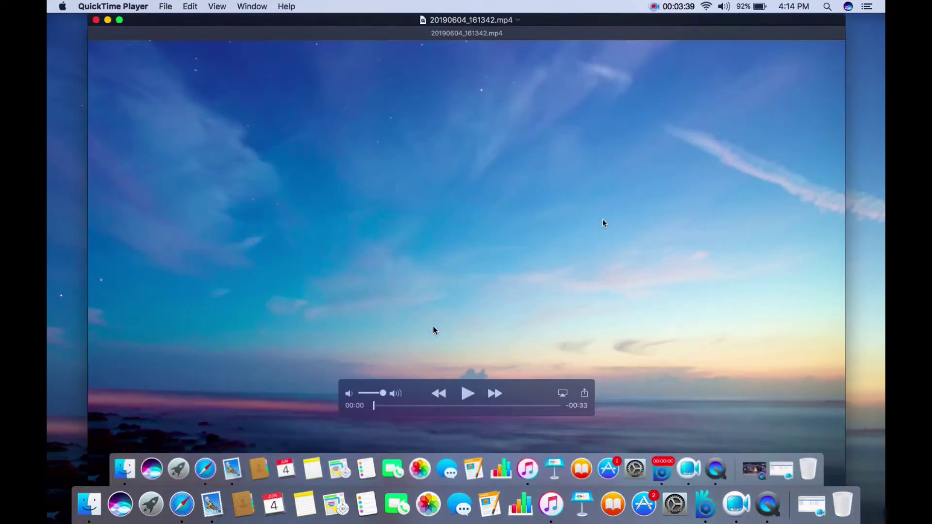
pyautogui.click(456, 396)
pyautogui.moveTo(422, 405); pyautogui.dragTo(558, 404)
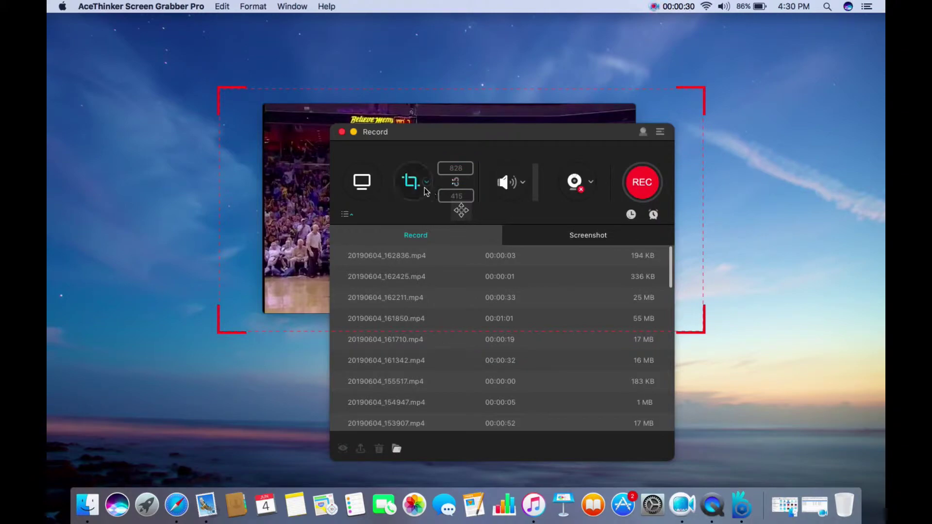
# Set the recording region to the recent 641 x 361 preset and start recording the basketball video
pyautogui.click(426, 183)
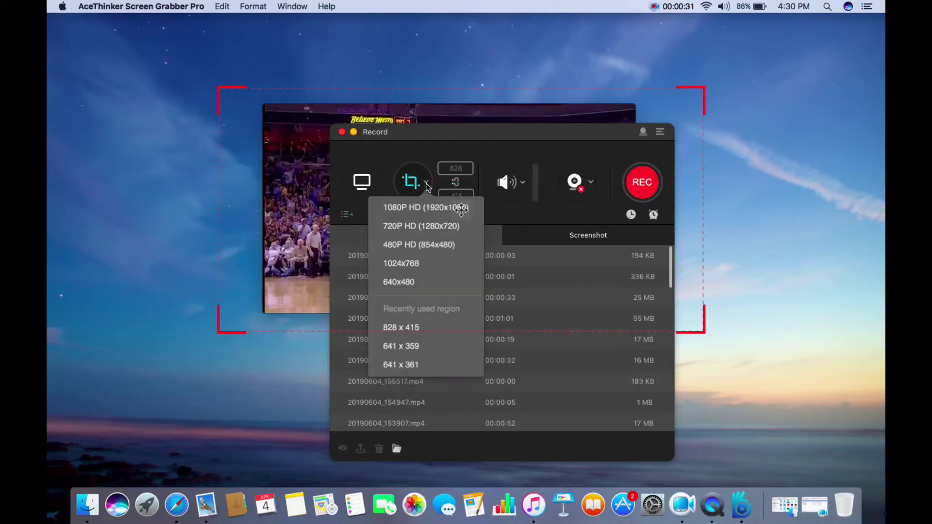
pyautogui.click(414, 365)
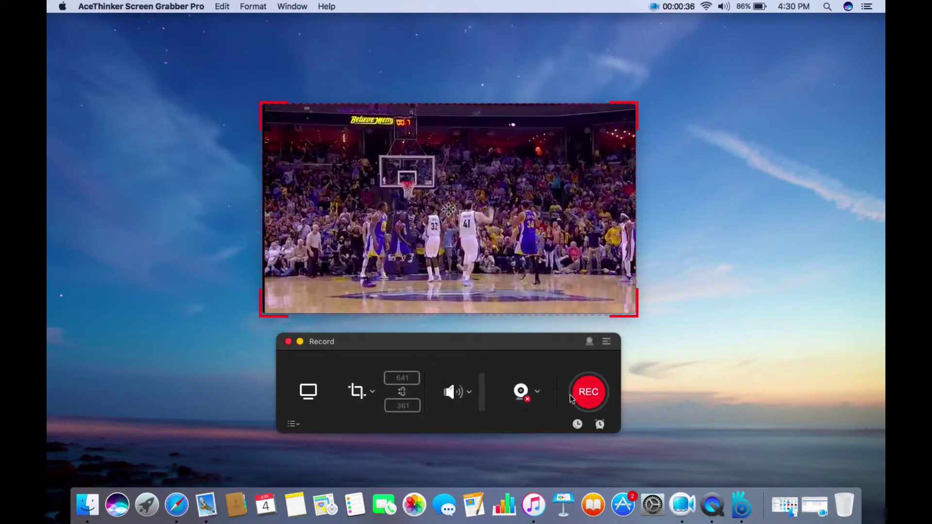
pyautogui.click(587, 399)
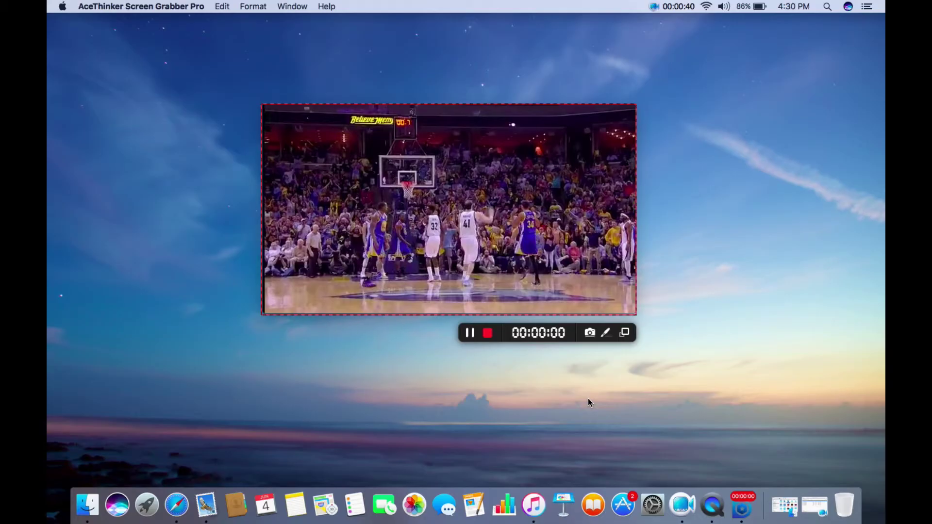
pyautogui.click(464, 291)
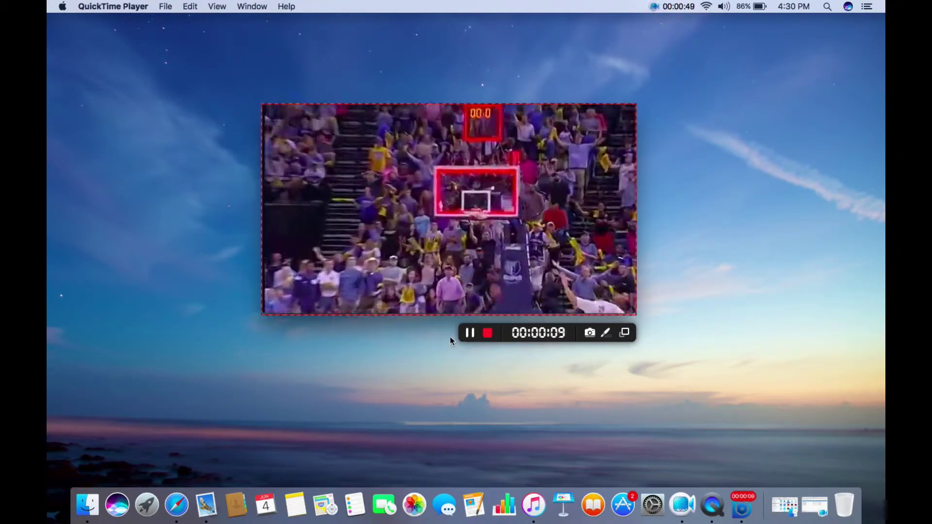
# Draw two red arrows on the video with the Arrow annotation tool
pyautogui.click(606, 333)
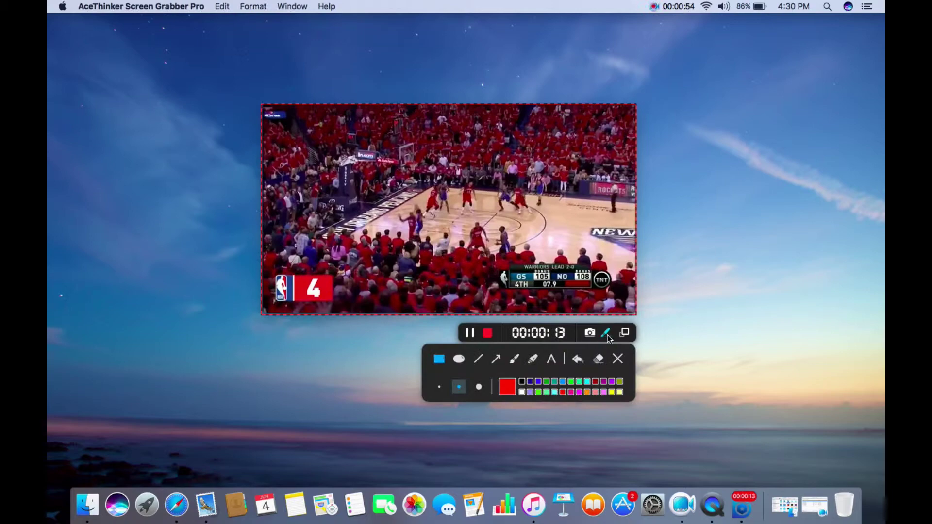
pyautogui.click(496, 358)
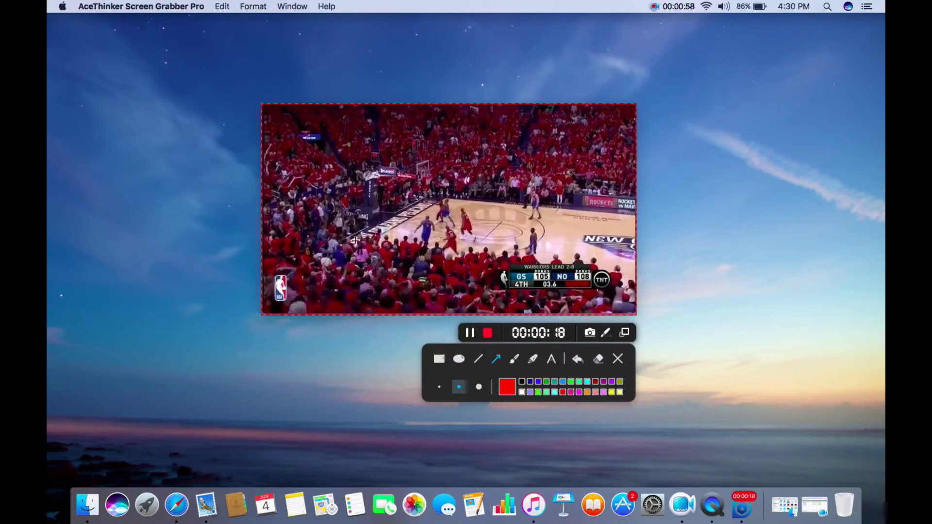
pyautogui.moveTo(360, 241); pyautogui.dragTo(427, 208)
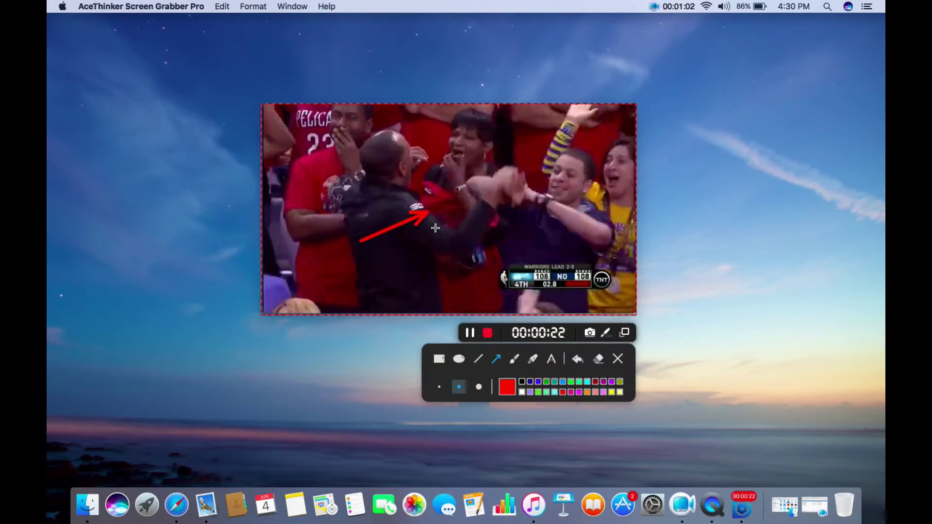
pyautogui.moveTo(560, 281); pyautogui.dragTo(502, 227)
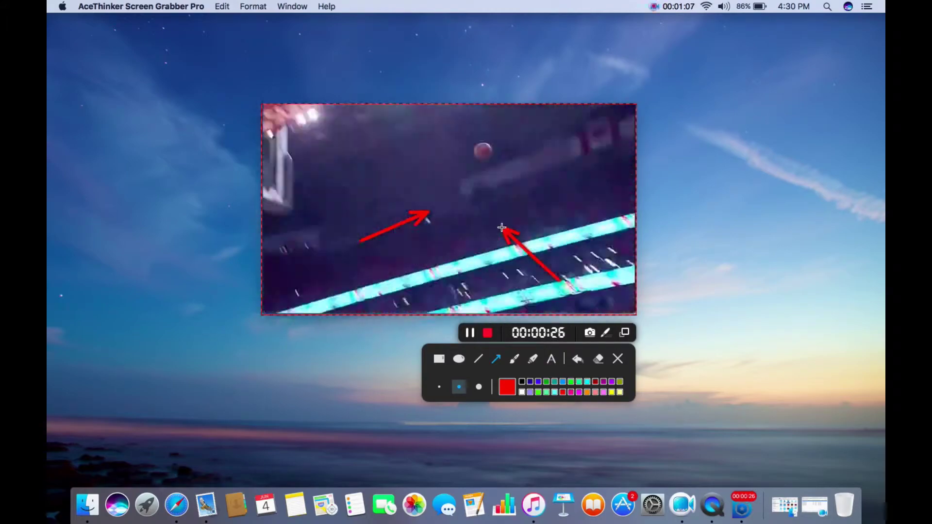
# Add an 'NBA' text annotation on the video
pyautogui.click(552, 359)
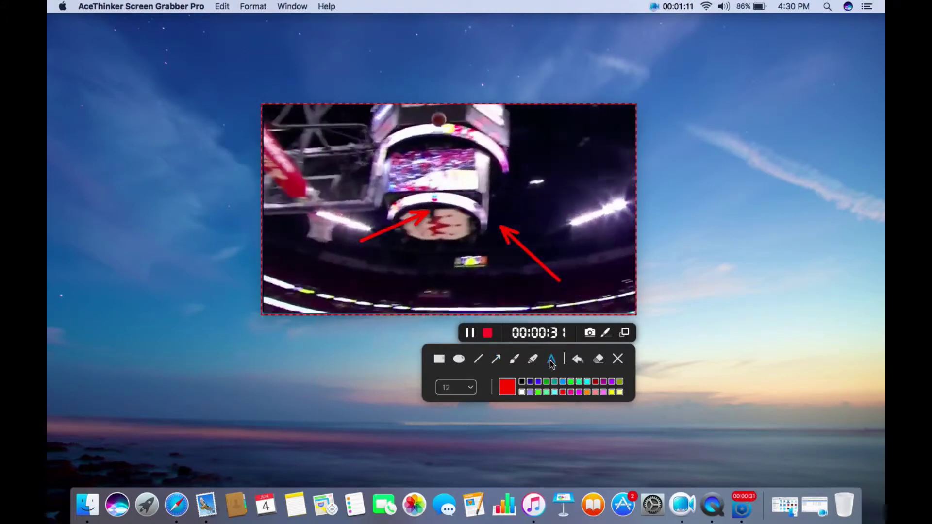
pyautogui.click(412, 264)
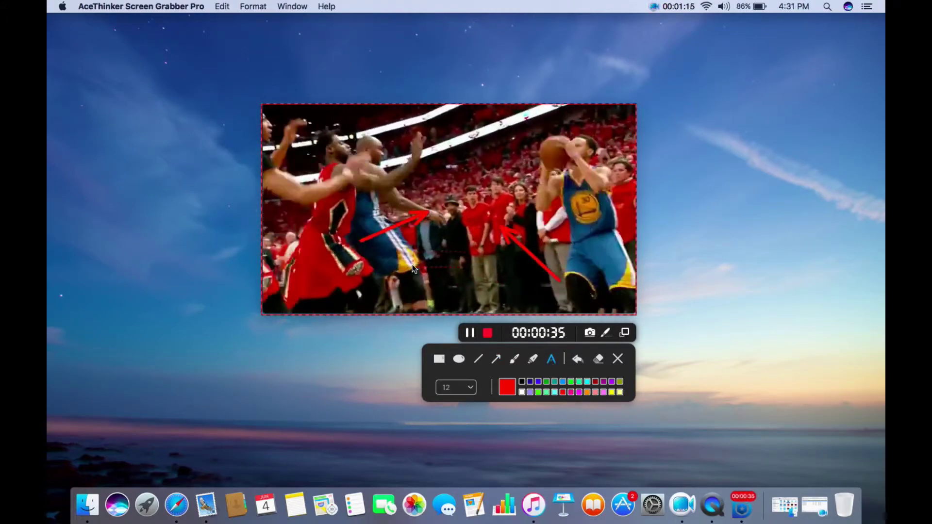
pyautogui.write('NBA')
pyautogui.click(486, 267)
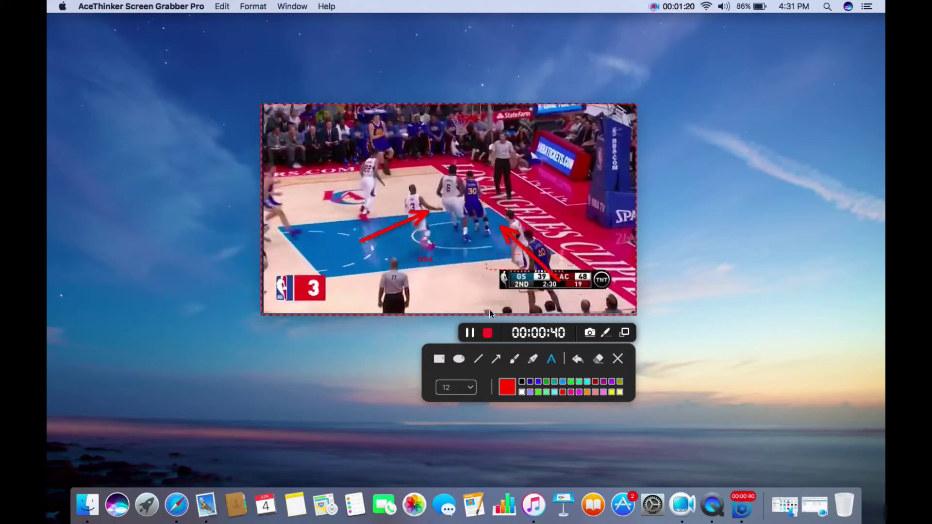
# Stop recording, then open the saved 20190604_163027.mp4 in QuickTime and play it
pyautogui.click(487, 333)
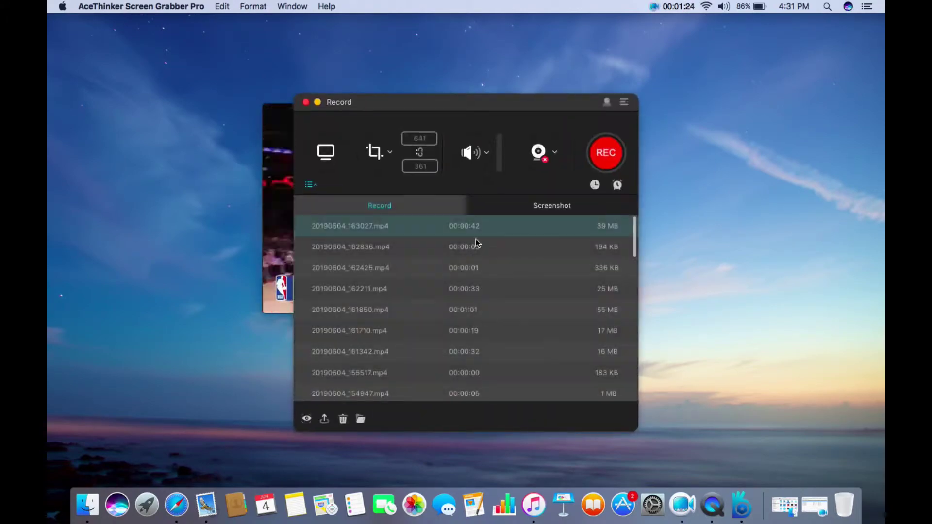
pyautogui.doubleClick(482, 226)
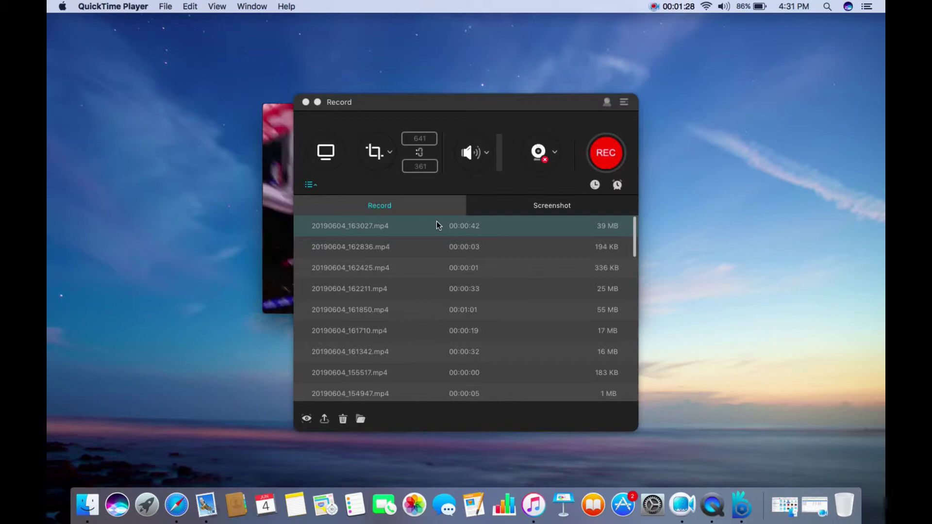
pyautogui.moveTo(341, 102); pyautogui.dragTo(516, 116)
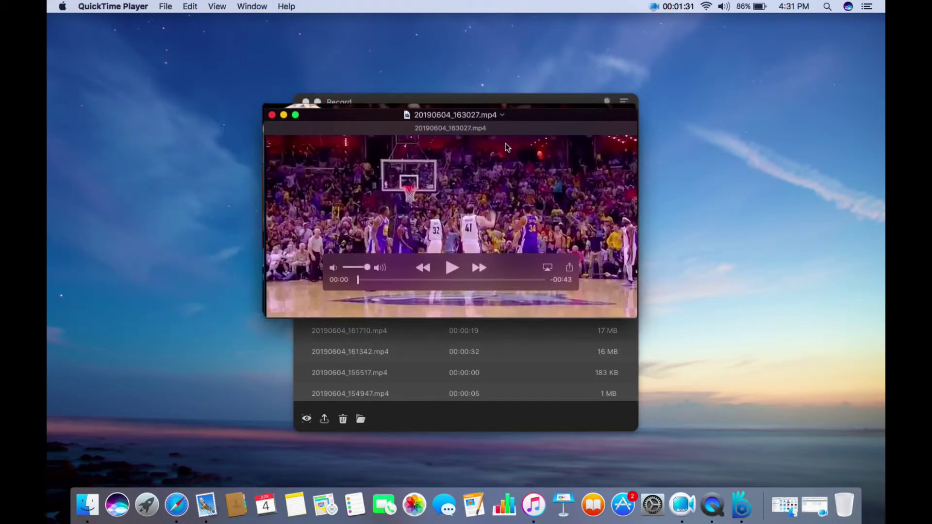
pyautogui.press('space')
pyautogui.moveTo(454, 117); pyautogui.dragTo(451, 112)
# Skip ahead to 00:12, pause, and close both QuickTime player windows
pyautogui.moveTo(447, 274); pyautogui.dragTo(468, 272)
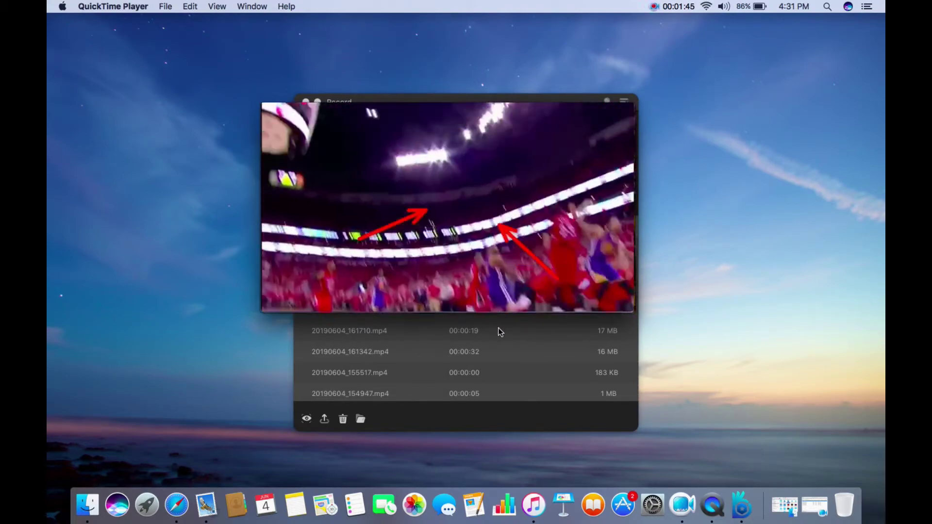
pyautogui.press('space')
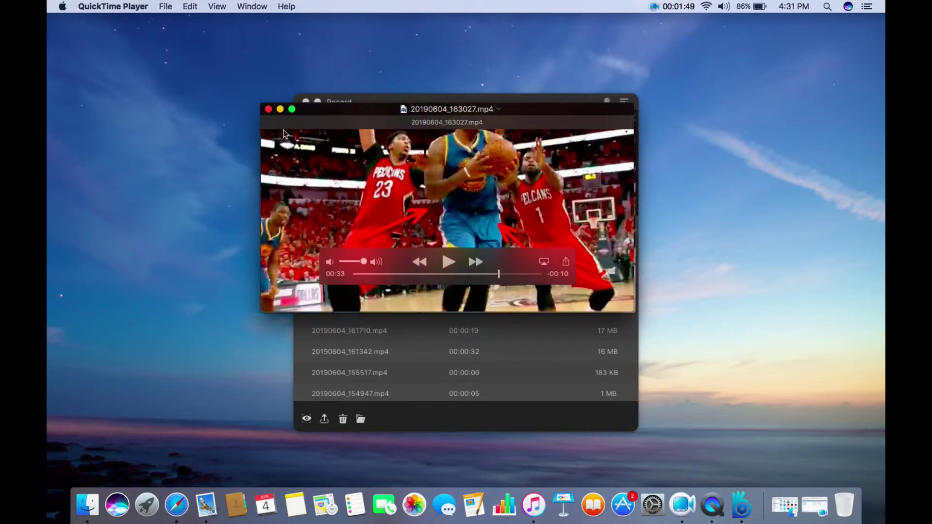
pyautogui.click(268, 109)
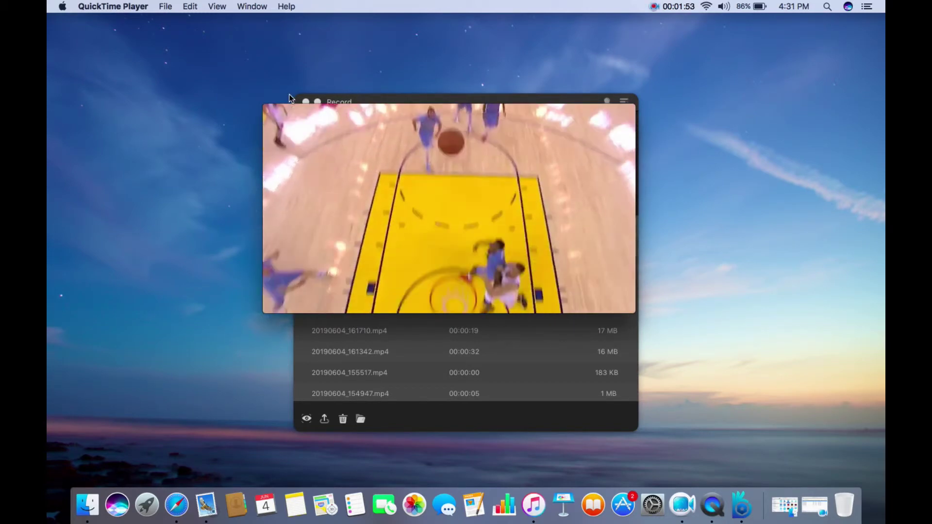
pyautogui.click(269, 108)
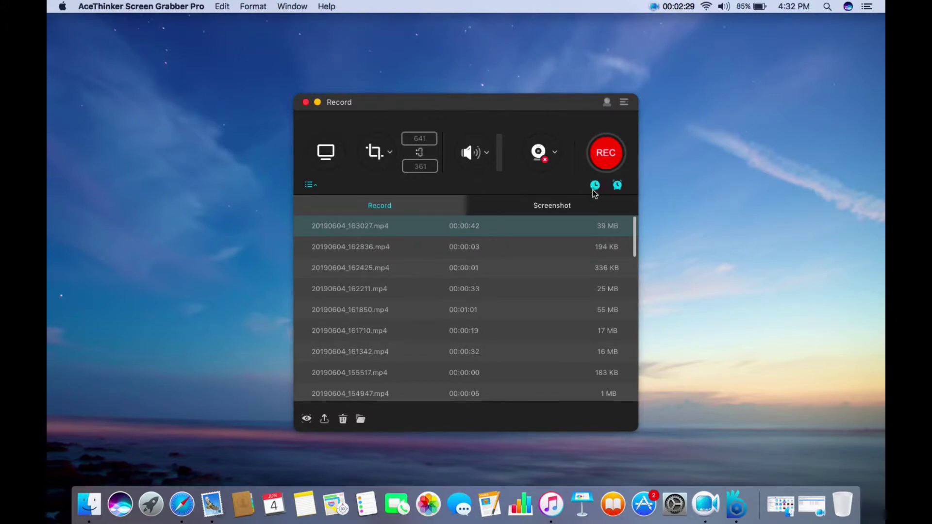
# Create a scheduled task ending at a stop time, keeping System sound, no webcam, Do nothing
pyautogui.click(595, 186)
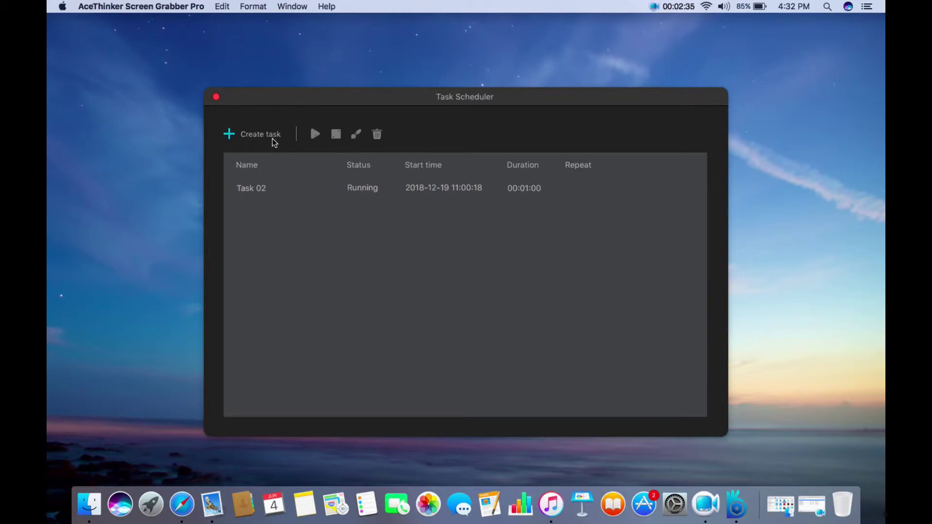
pyautogui.click(275, 142)
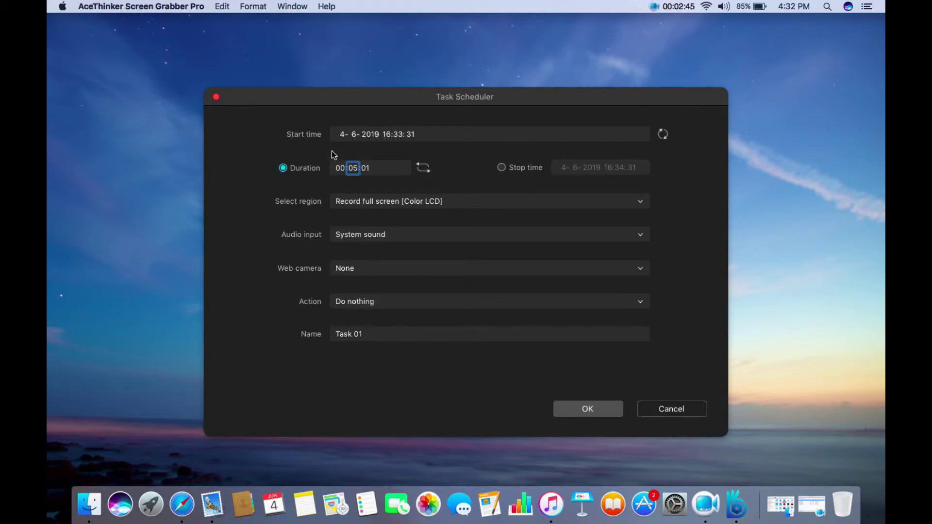
pyautogui.click(501, 167)
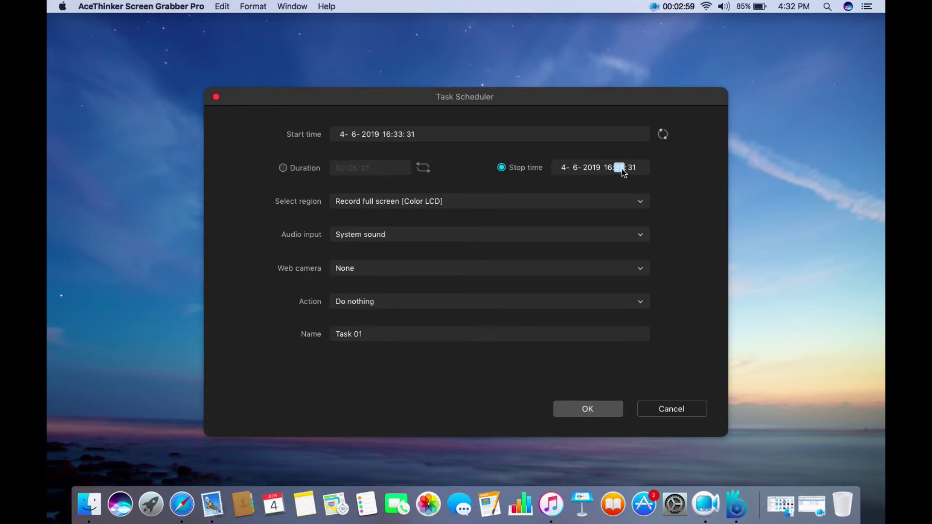
pyautogui.click(574, 207)
pyautogui.click(611, 234)
pyautogui.click(649, 232)
pyautogui.click(597, 269)
pyautogui.click(623, 300)
pyautogui.click(622, 301)
# Name the task 'Sample' and save it
pyautogui.click(595, 333)
pyautogui.press('BackSpace')
pyautogui.press('BackSpace')
pyautogui.press('BackSpace')
pyautogui.press('BackSpace')
pyautogui.press('BackSpace')
pyautogui.press('BackSpace')
pyautogui.press('BackSpace')
pyautogui.write('Sample')
pyautogui.click(591, 407)
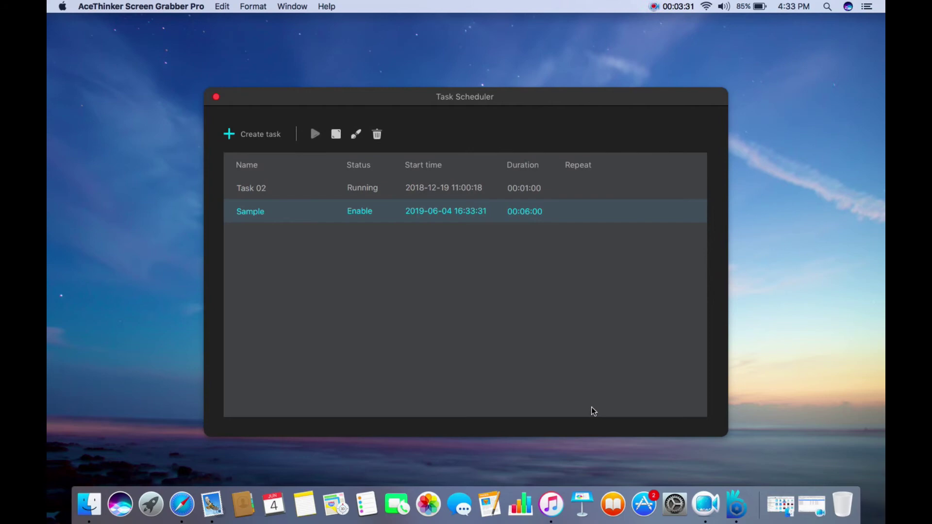